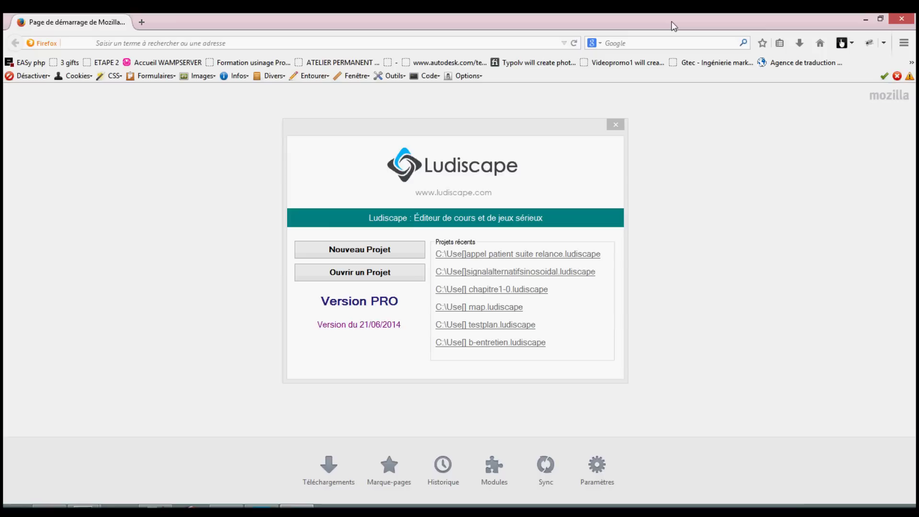
Step: Create a new classic project (Projet Classique) based on the "entretien" background template
left_click(455, 134)
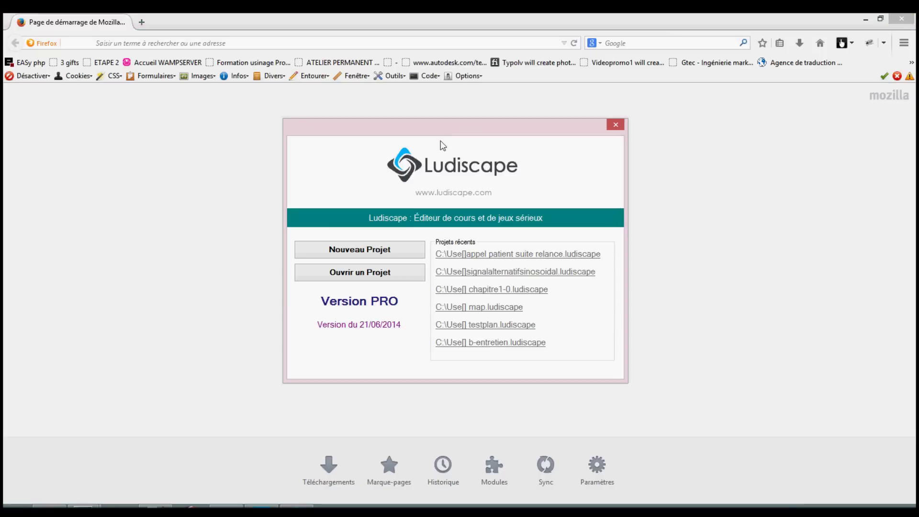
left_click(375, 254)
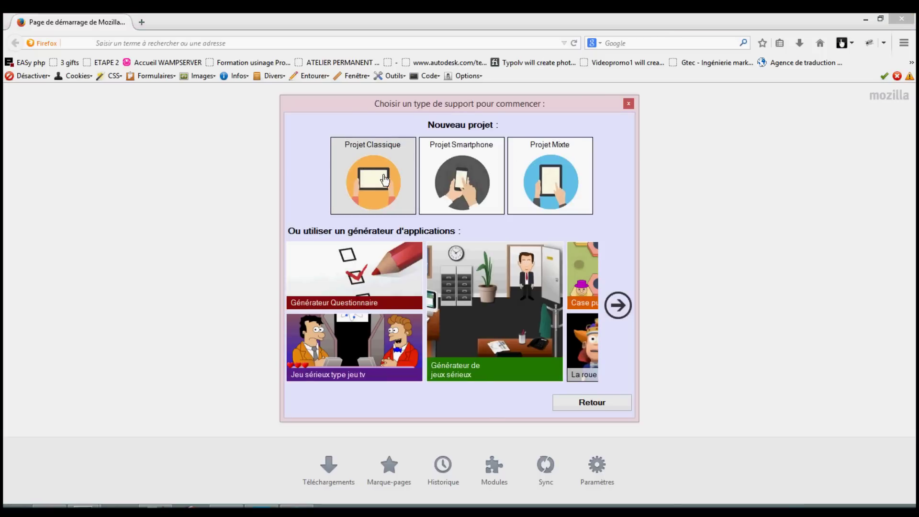
left_click(384, 179)
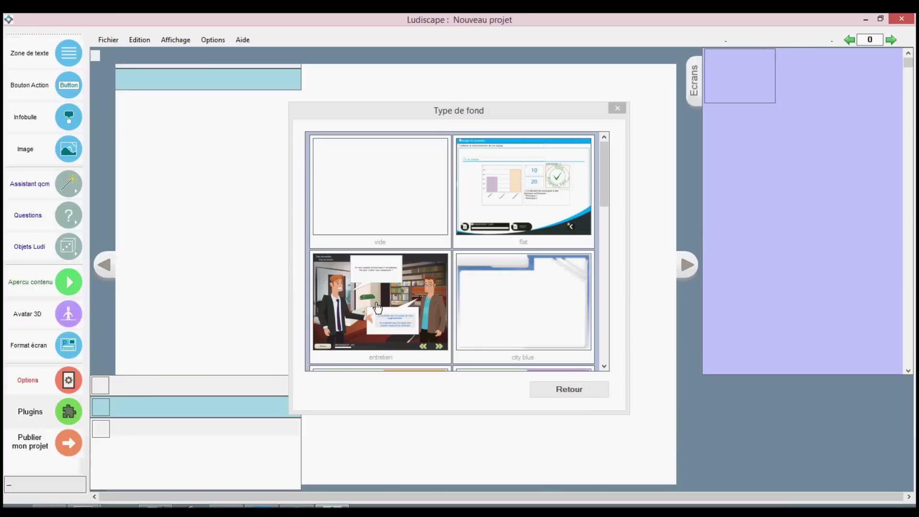
left_click(378, 307)
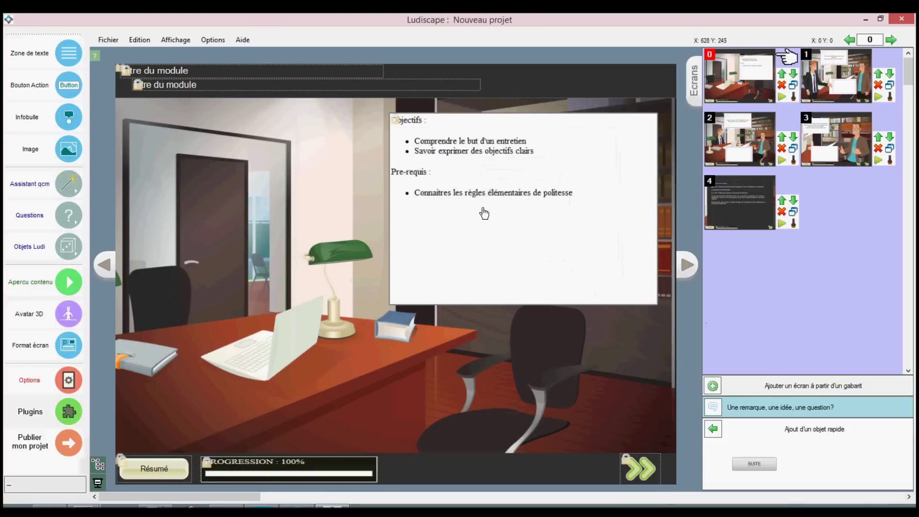
Step: Open the objectives and prerequisites text of screen 0 in the text editor, review it and validate
left_click(484, 212)
left_click(468, 317)
left_click_drag(445, 101, 289, 126)
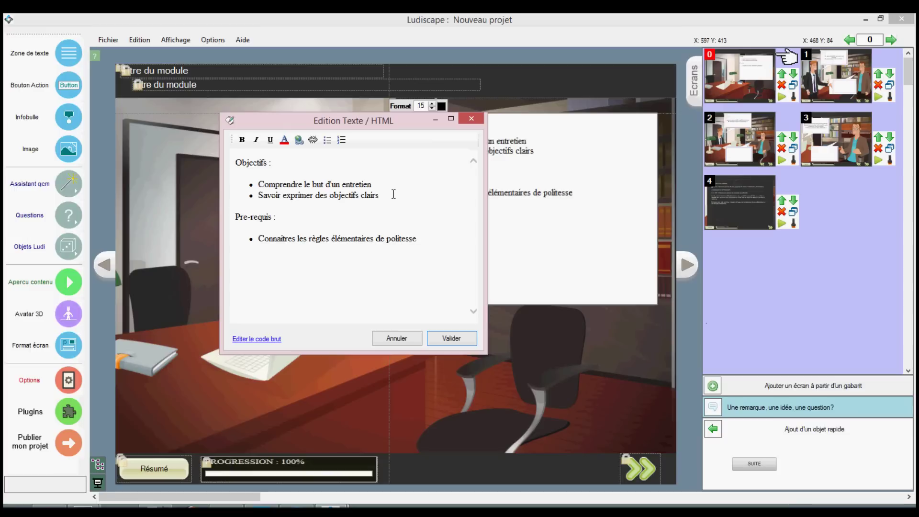
left_click(461, 340)
Step: Examine the characters on screen 1 and the dialogue tree of its Dialog object, saving the dialogue on exit
left_click(849, 74)
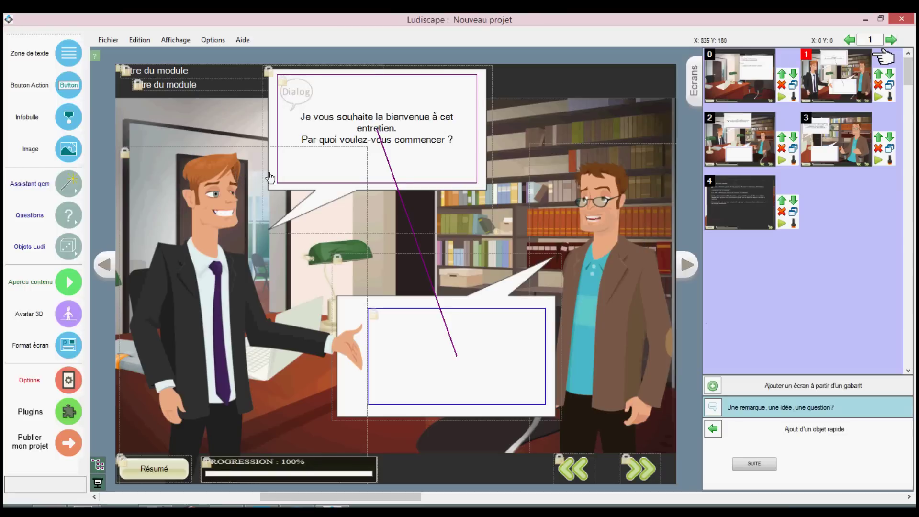
left_click(219, 218)
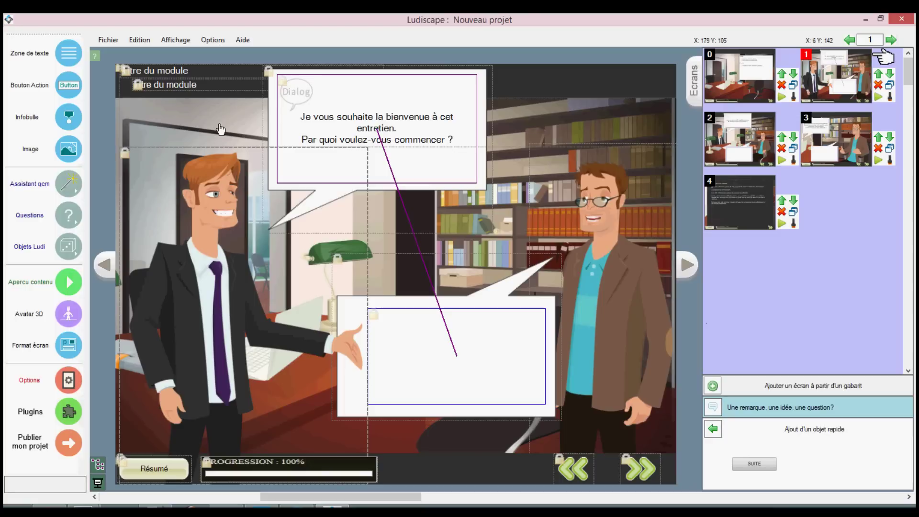
left_click(606, 194)
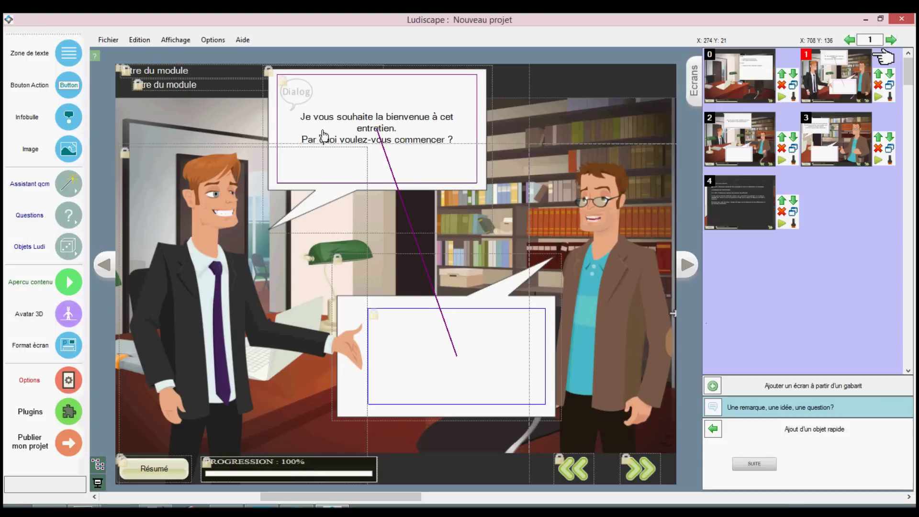
left_click(362, 120)
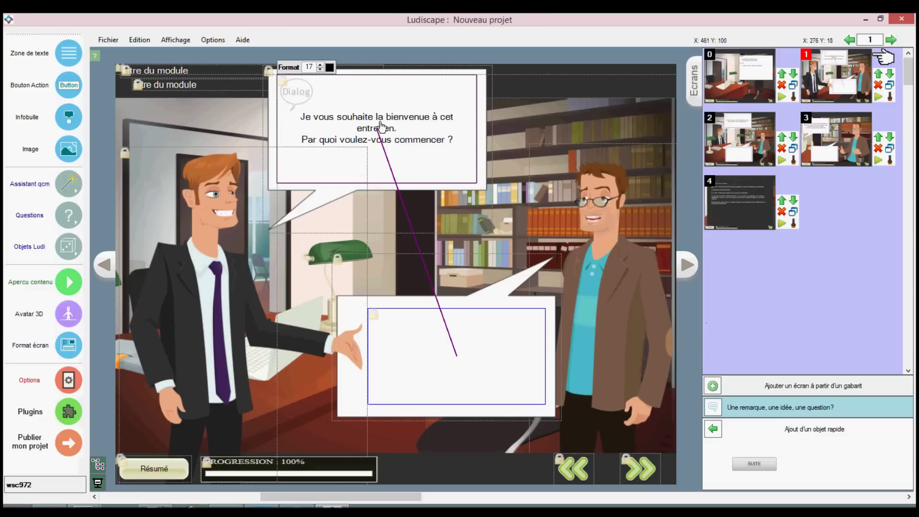
mouse_move(383, 129)
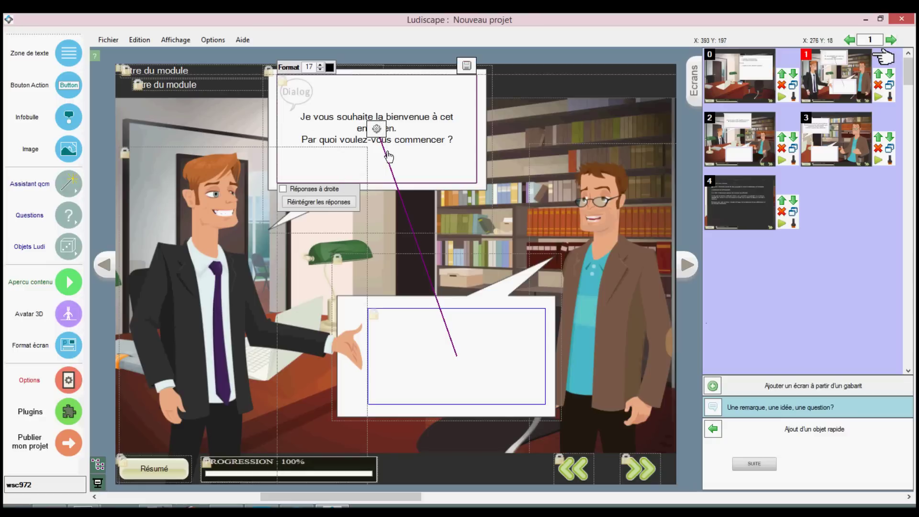
left_click(377, 129)
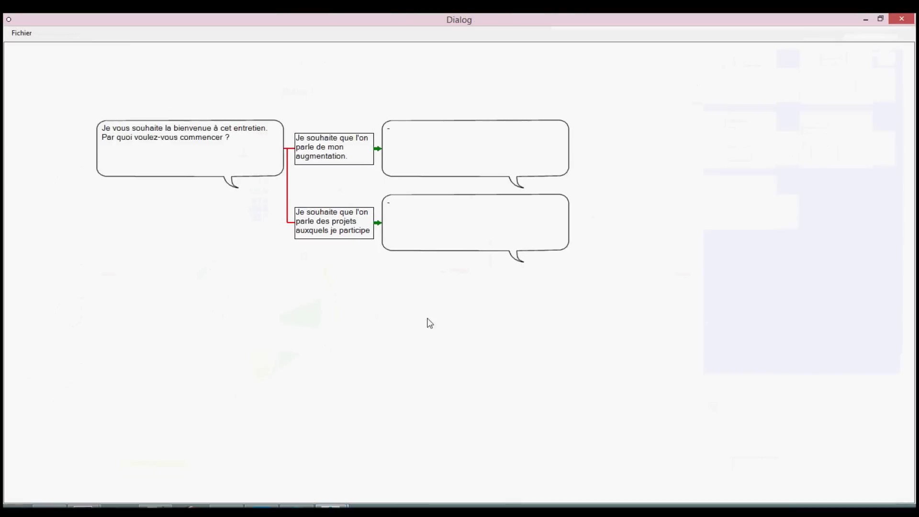
left_click(902, 19)
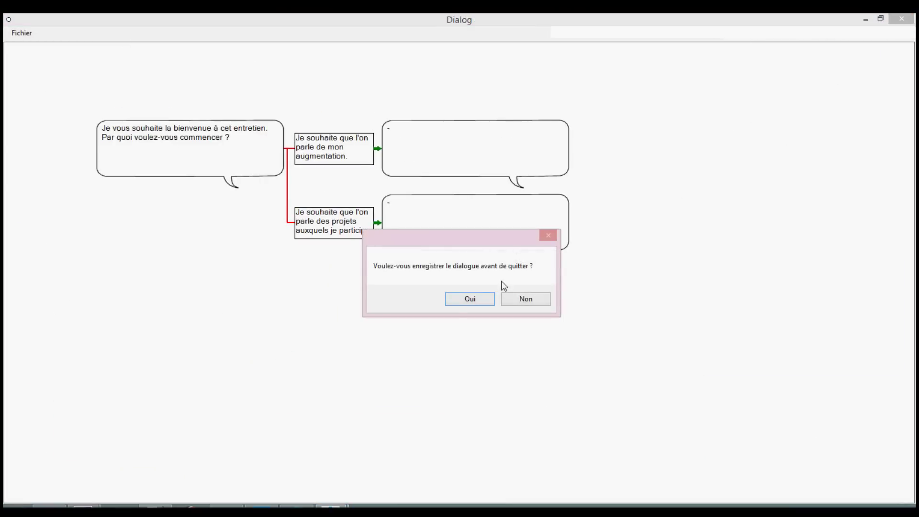
left_click(466, 302)
left_click(466, 65)
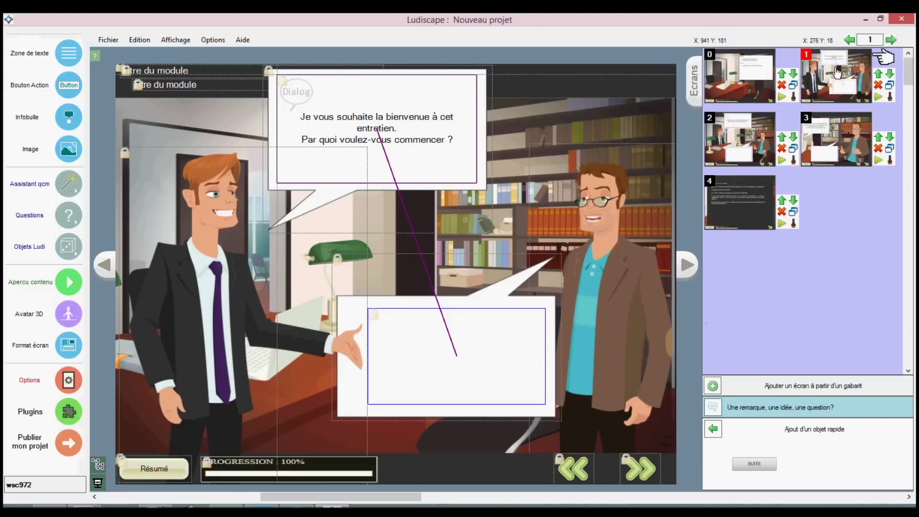
Step: Review the scenes and speech bubbles on screens 2 and 3 and return to screen 1
left_click(744, 149)
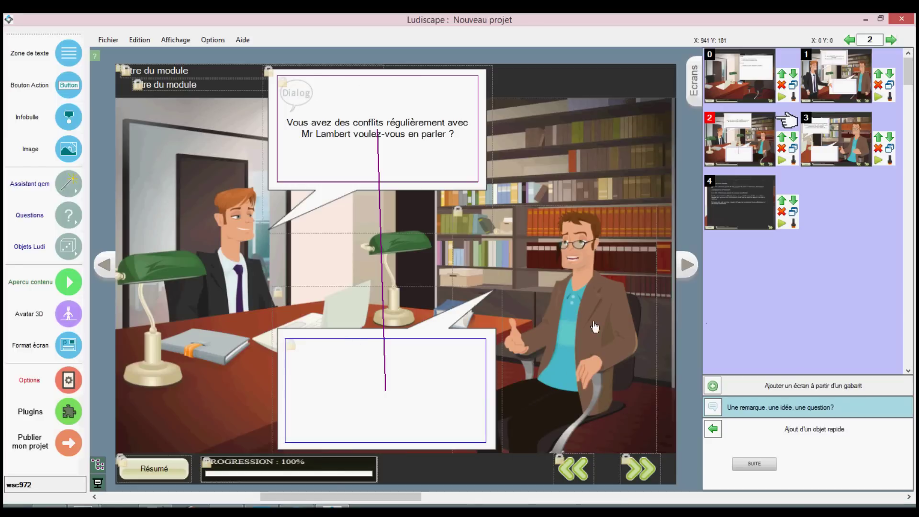
left_click(832, 135)
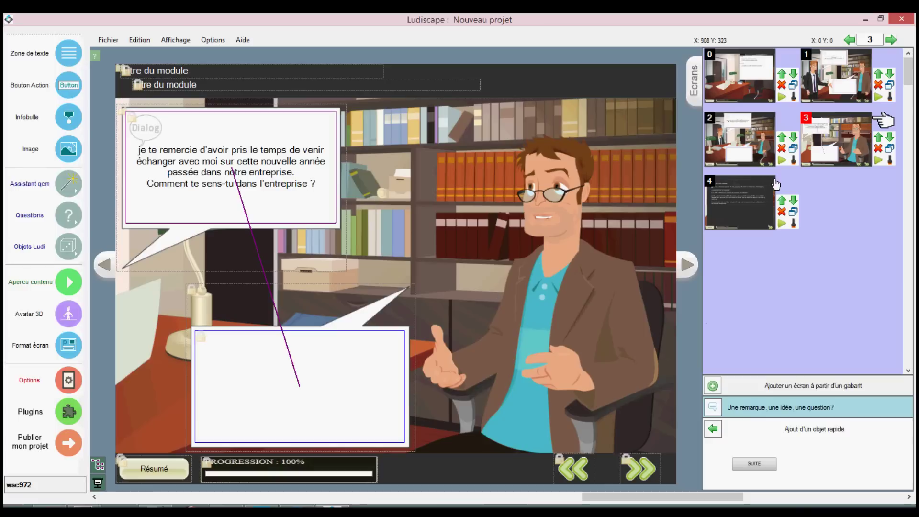
left_click(748, 132)
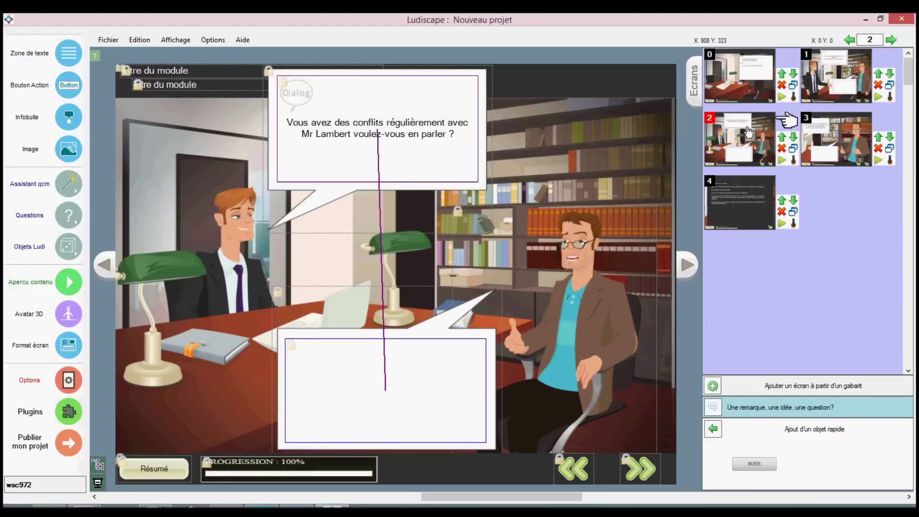
left_click(839, 144)
key("Up")
left_click(844, 152)
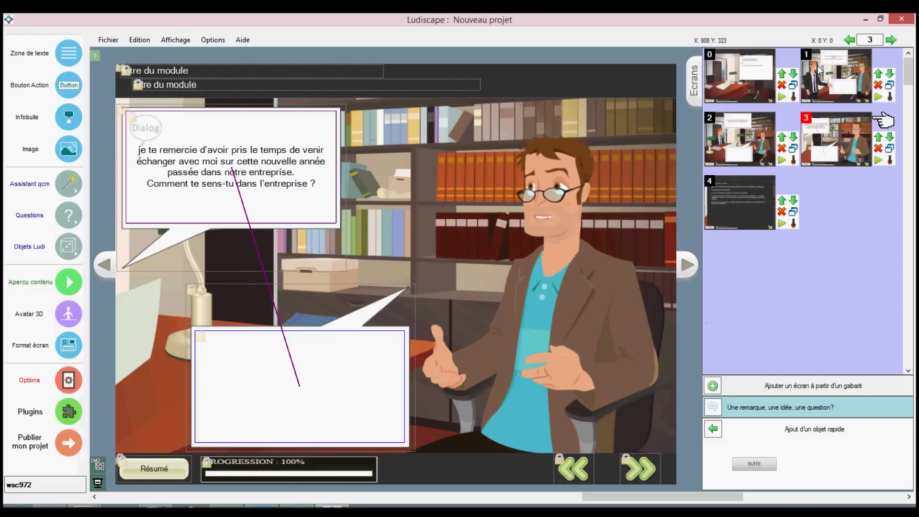
left_click(839, 69)
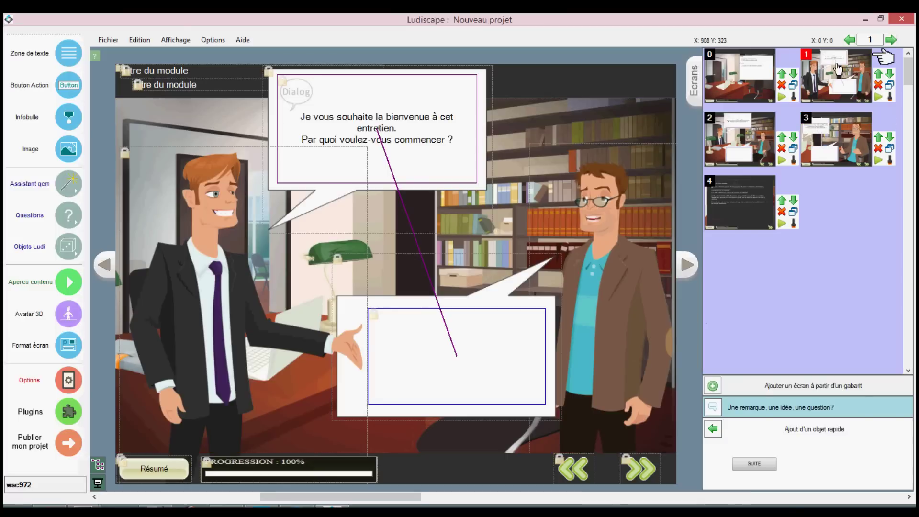
Step: Open screen 1's dialogue tree for editing and reposition the whole tree slightly on the canvas
left_click(362, 126)
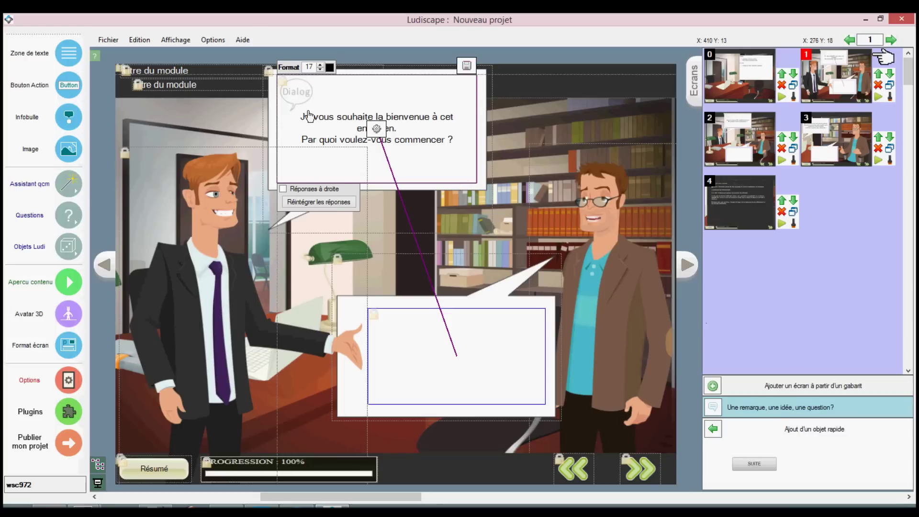
double_click(376, 130)
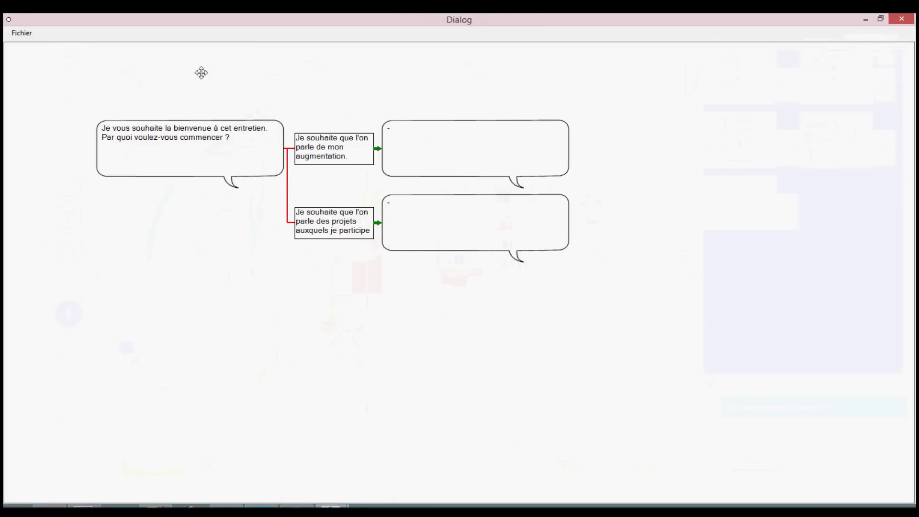
left_click_drag(201, 72, 229, 77)
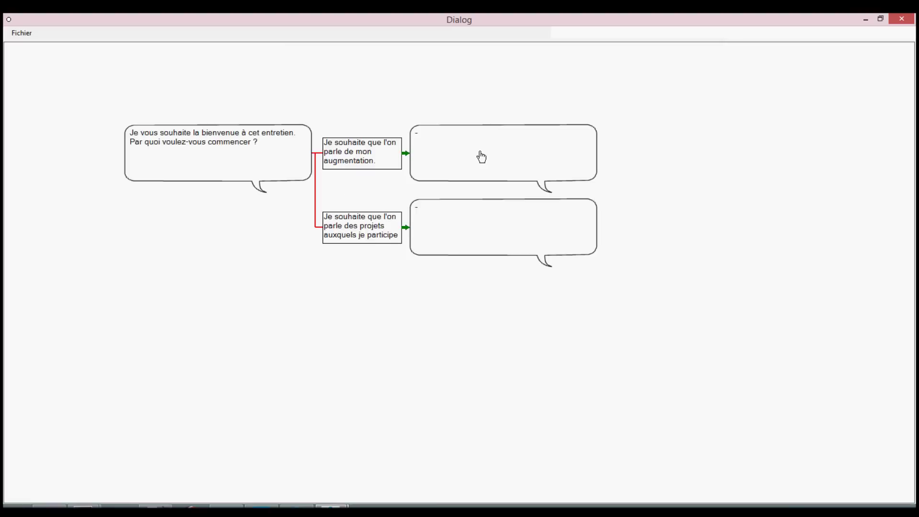
Step: Inspect the editable text of the opening question bubble and of its first answer, and validate both
left_click(198, 160)
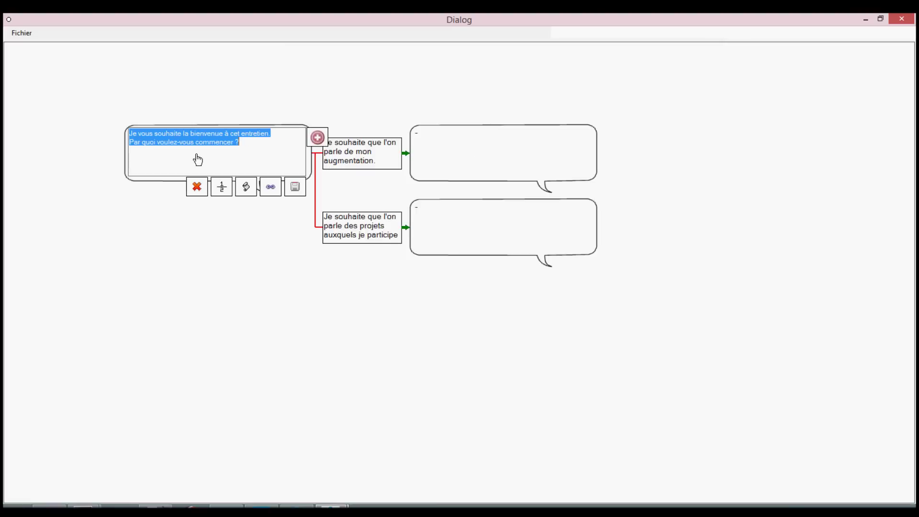
left_click(254, 140)
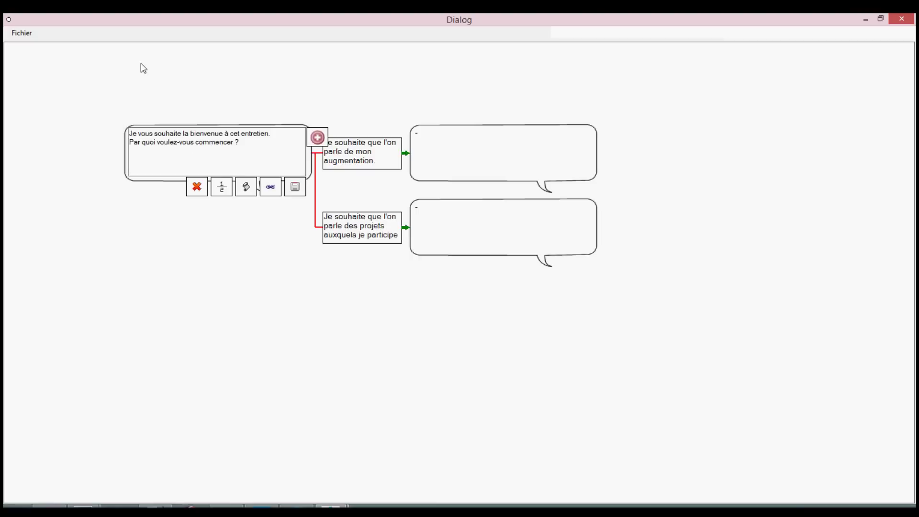
left_click(297, 191)
left_click(354, 148)
left_click(399, 190)
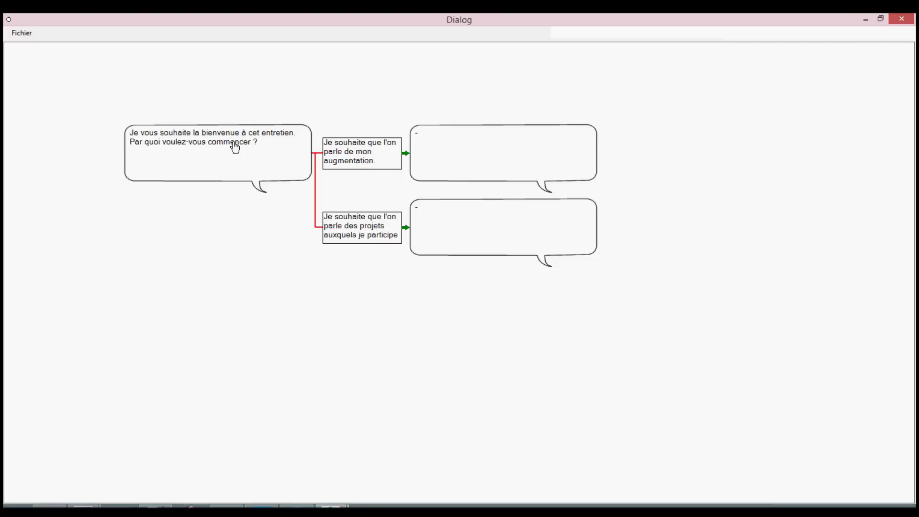
Step: Show the scoring settings of the opening question bubble and set its global score (Note globale) to 3
left_click(235, 148)
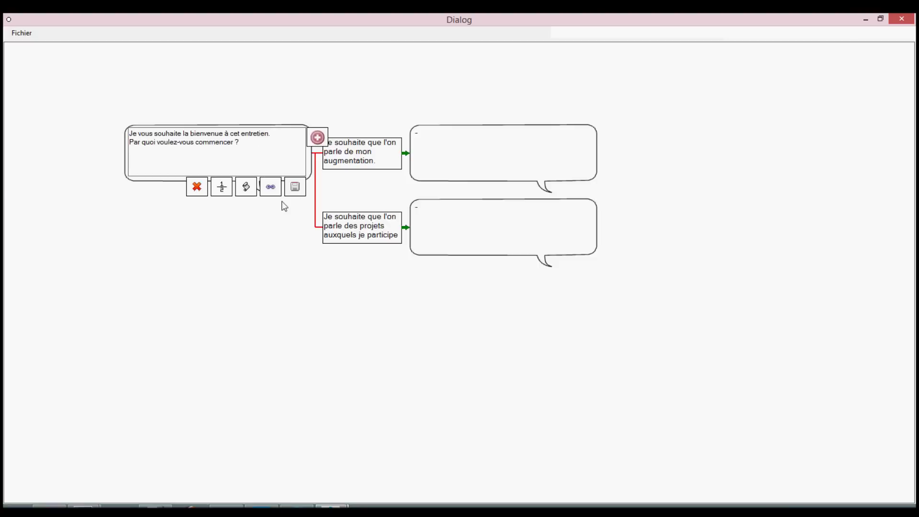
left_click(221, 188)
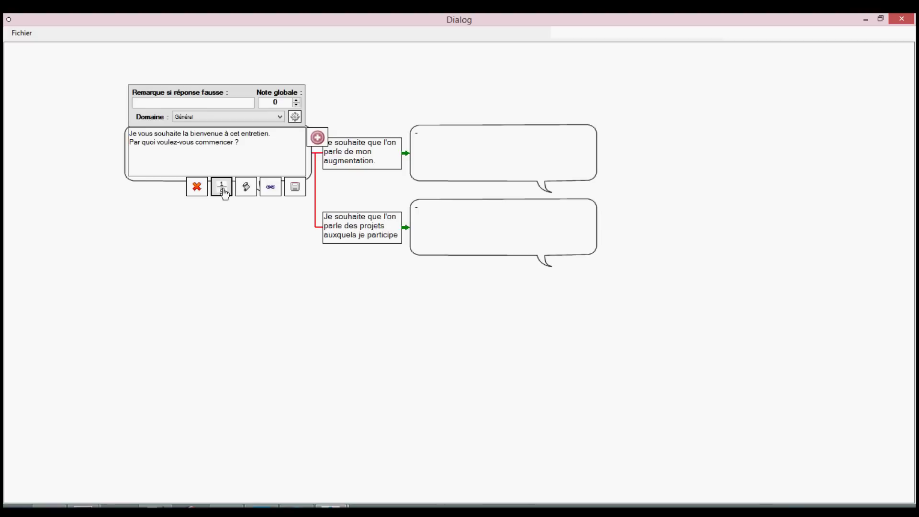
left_click(296, 100)
Step: Define three competence domains: "Explication de projet", "Formation" and "Esprit dans l'entreprise"
left_click(295, 117)
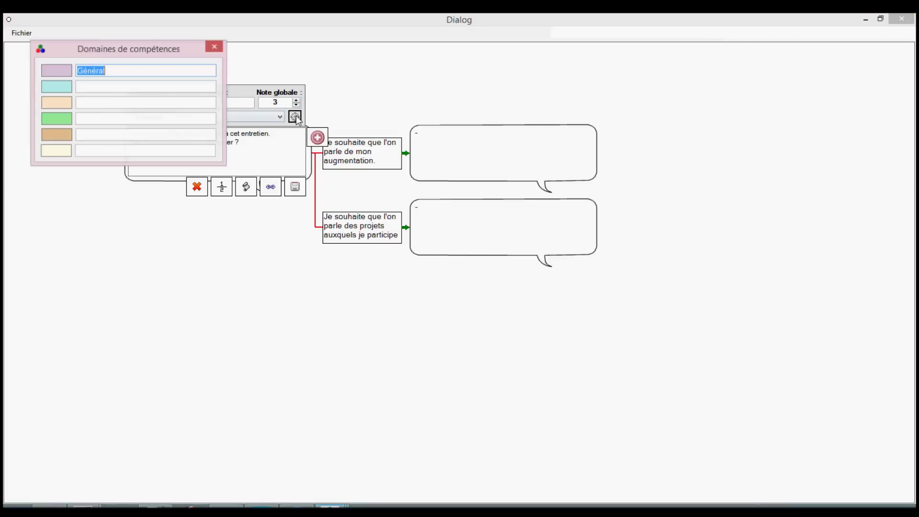
left_click_drag(141, 52, 411, 159)
left_click(467, 161)
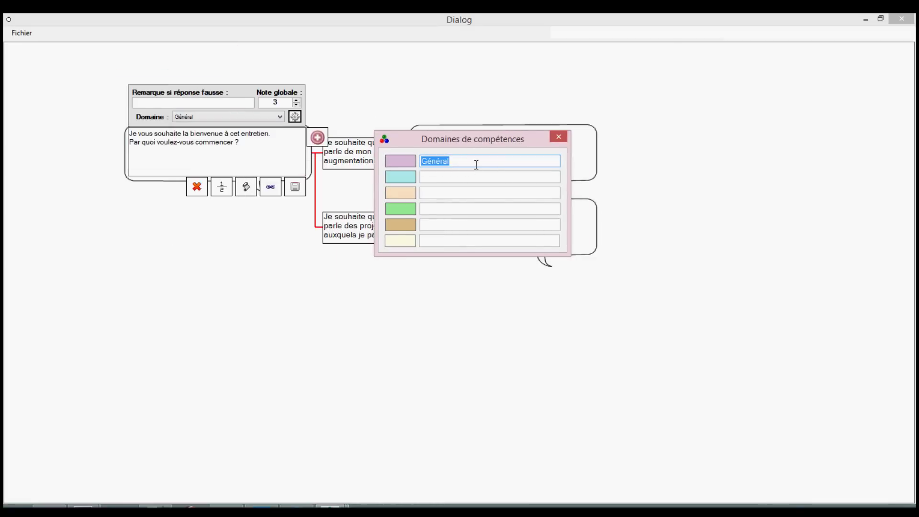
type("Explication de projet")
left_click(448, 176)
type("Formation")
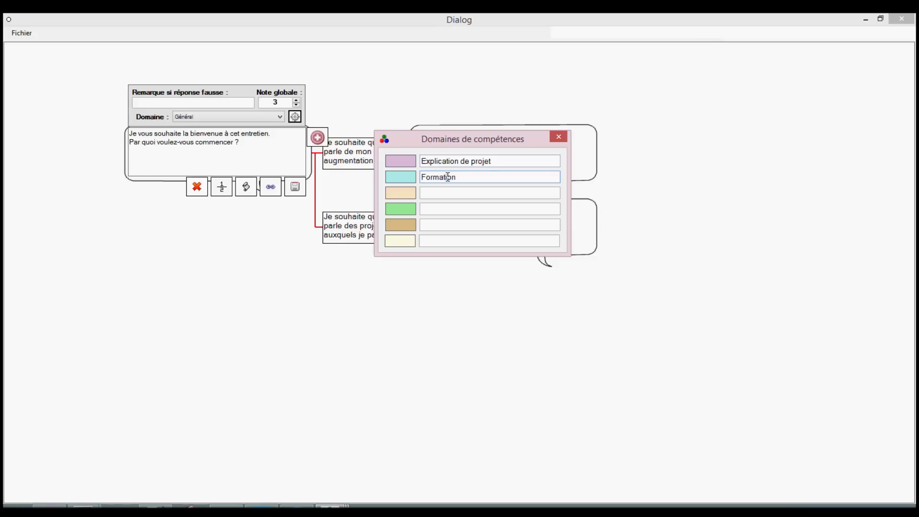
left_click(446, 194)
type("Esprit dans l'entreprise")
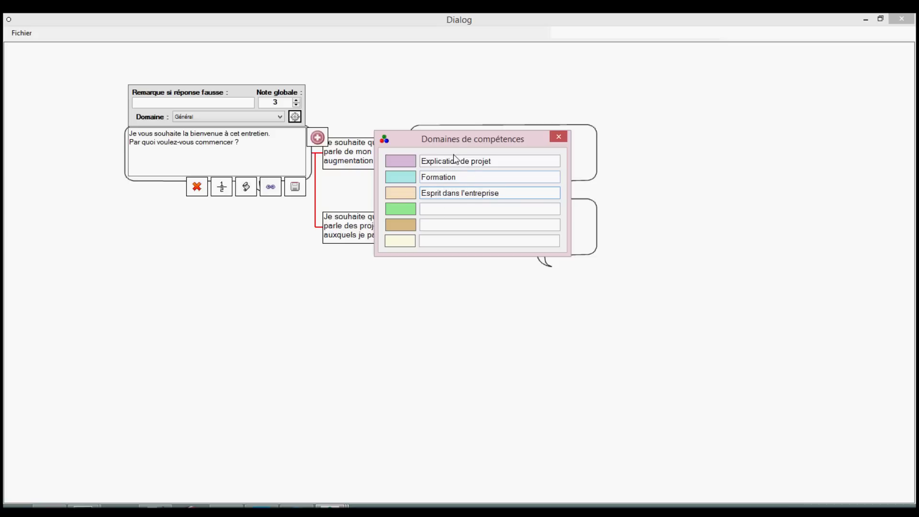
left_click(558, 138)
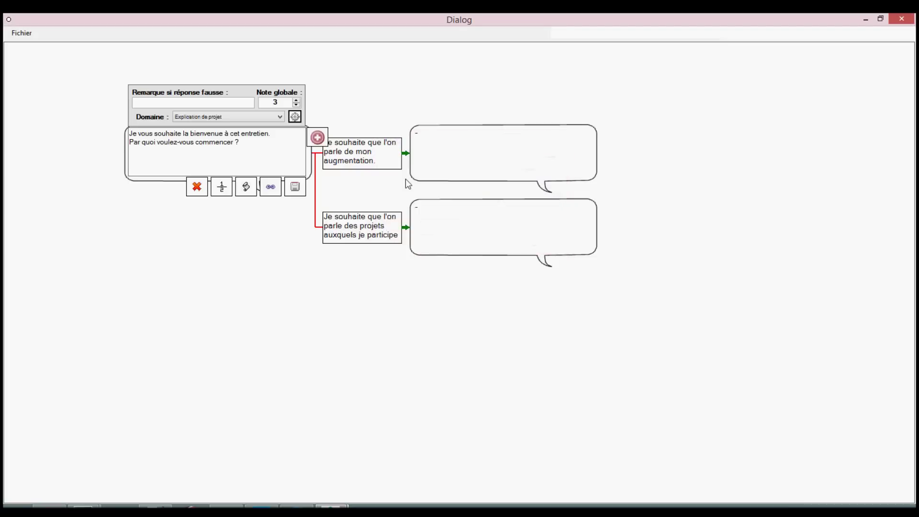
Step: Assign the opening question to the "Explication de projet" domain, save the bubble and recheck its scoring settings
left_click(220, 118)
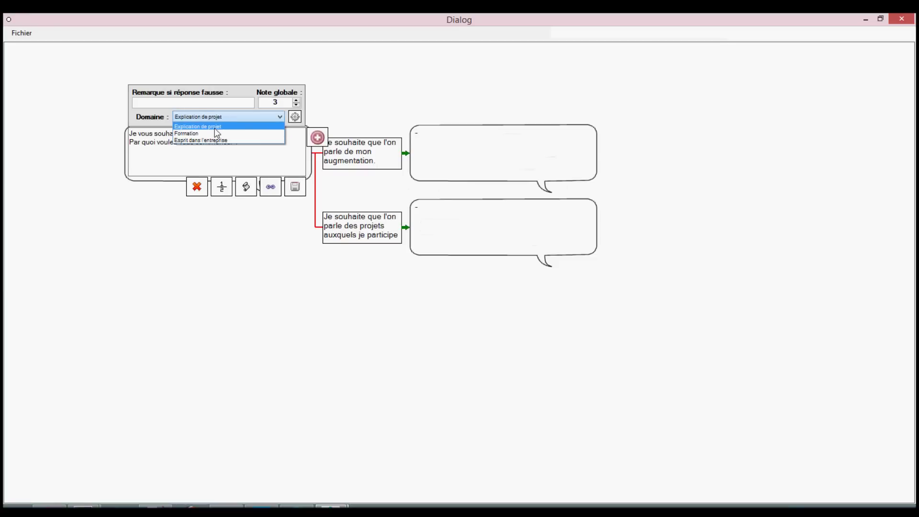
left_click(219, 127)
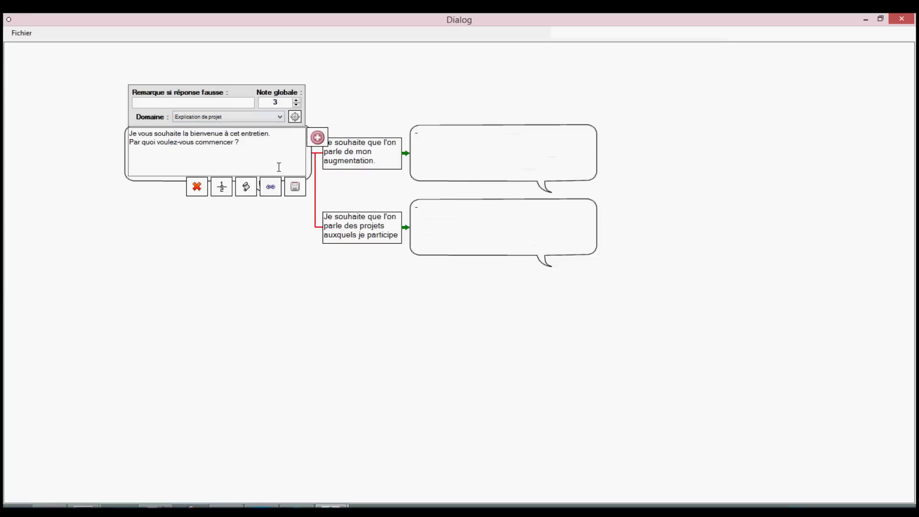
left_click(295, 187)
left_click(252, 152)
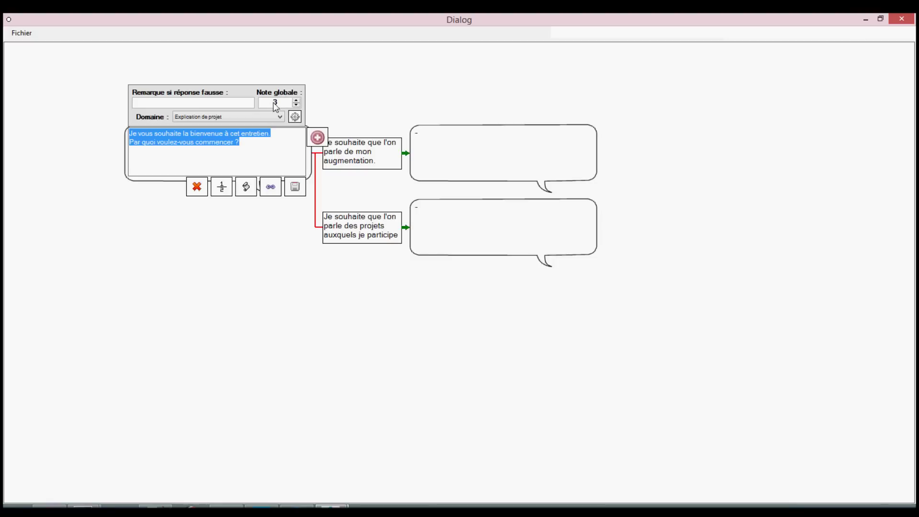
left_click(295, 187)
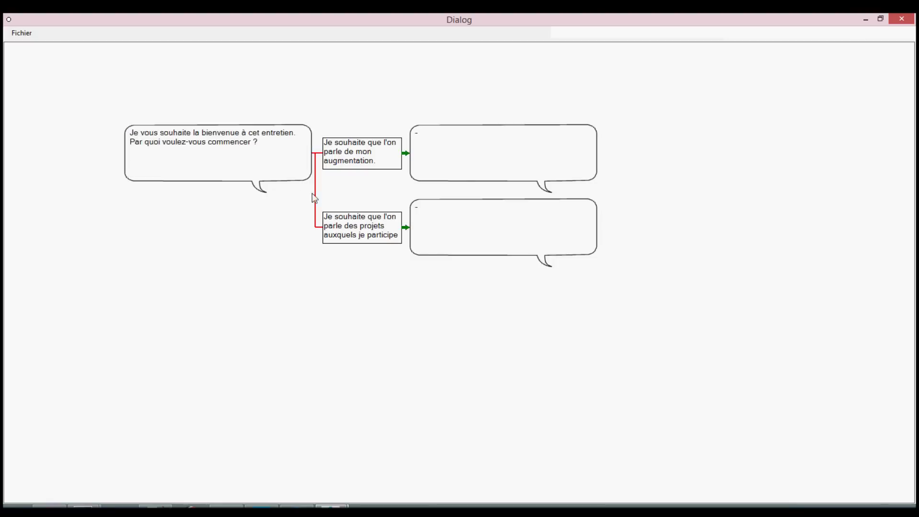
Step: Set the score (Note) of the answer about the salary raise ("augmentation") to 1 and save it
left_click(363, 154)
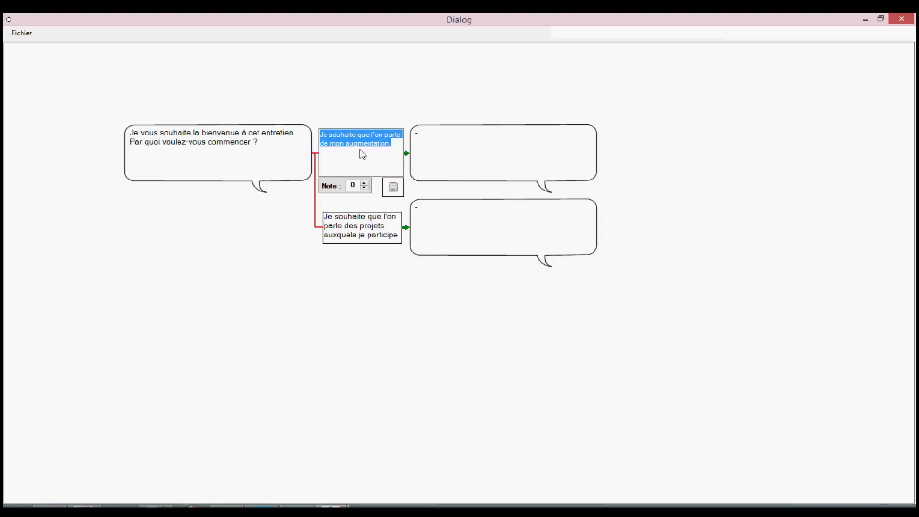
left_click(365, 183)
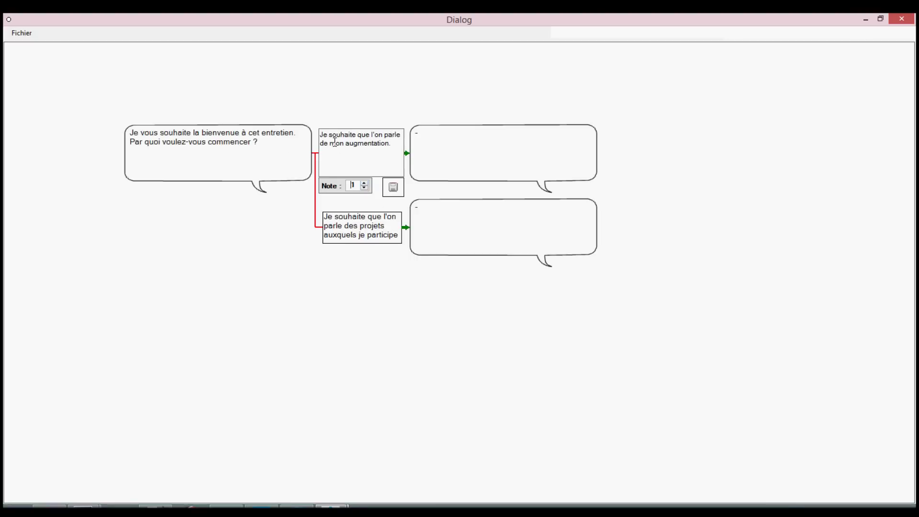
double_click(361, 184)
left_click(394, 190)
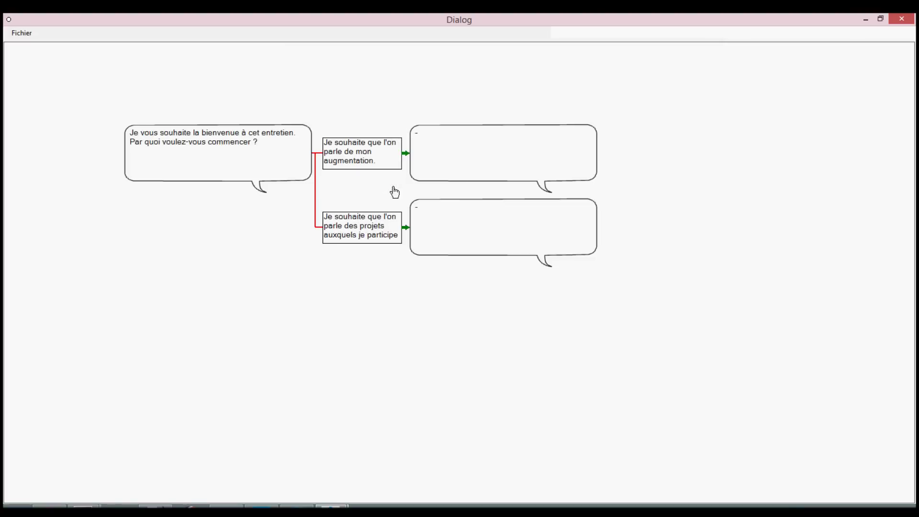
Step: Set the score (Note) of the answer about the projects to 3 and save it
left_click(360, 223)
left_click(366, 258)
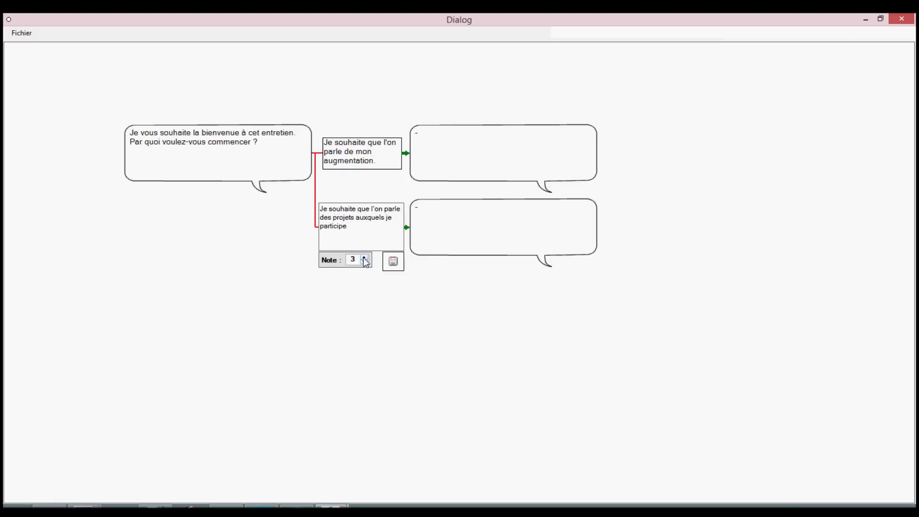
left_click(393, 261)
Step: Write "Voulez vous que l'on parle de vos projet tout d'abord?" in the empty bubble following the salary raise answer and save it
left_click_drag(410, 269, 366, 250)
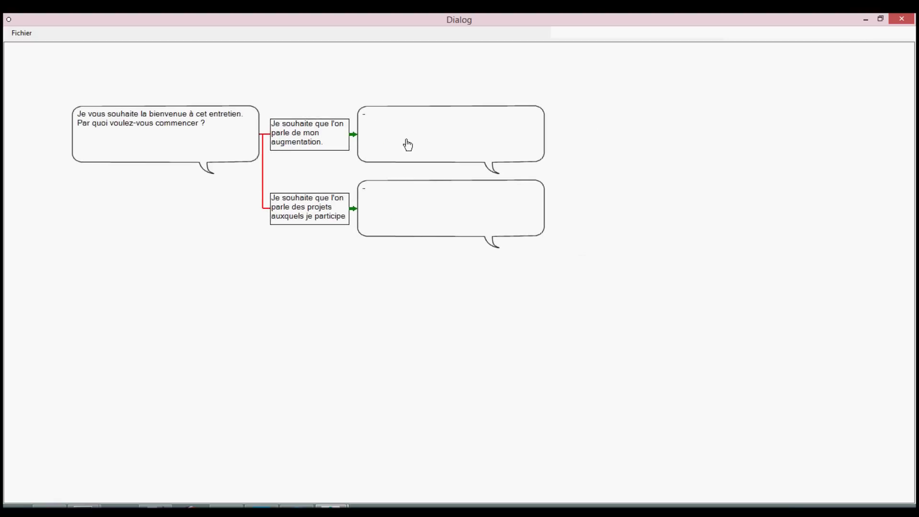
left_click(387, 131)
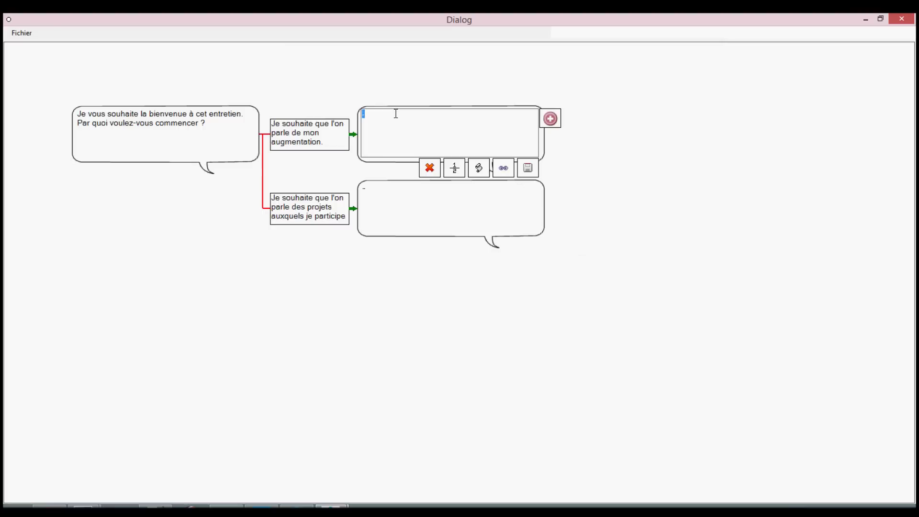
type("Voulez vous que l'on parle de votre f")
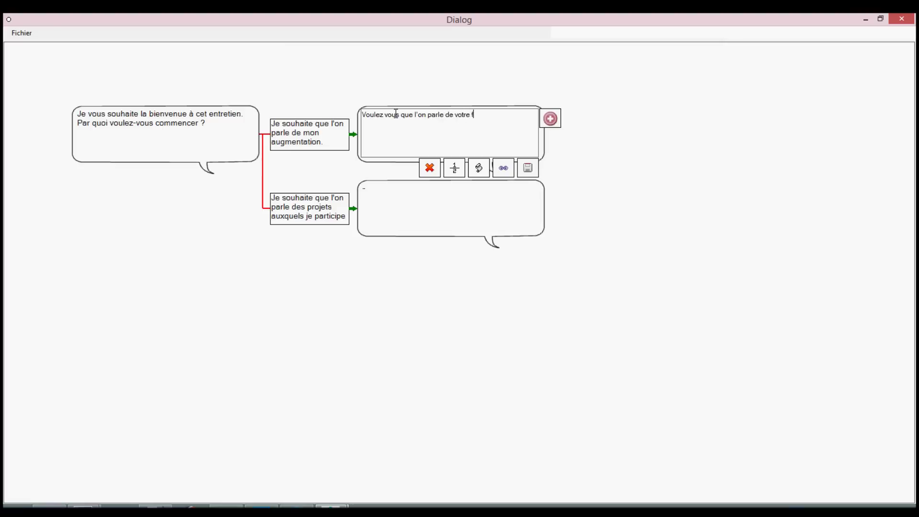
type("r")
key("BackSpace")
key("BackSpace")
type("s projet tout d'abord?")
left_click(526, 168)
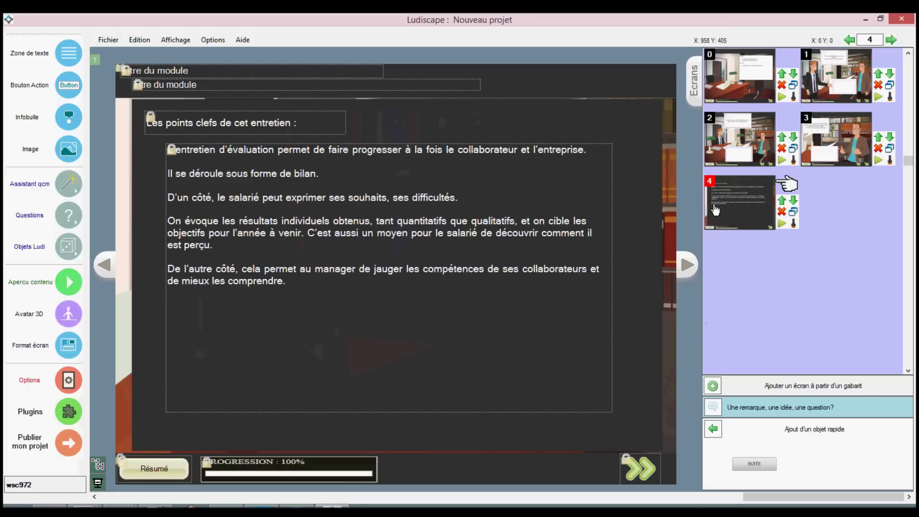
Step: Add a "Bilan" screen from a template and place a bar chart of results by domain in the right half of its white area
left_click(787, 388)
left_click(608, 201)
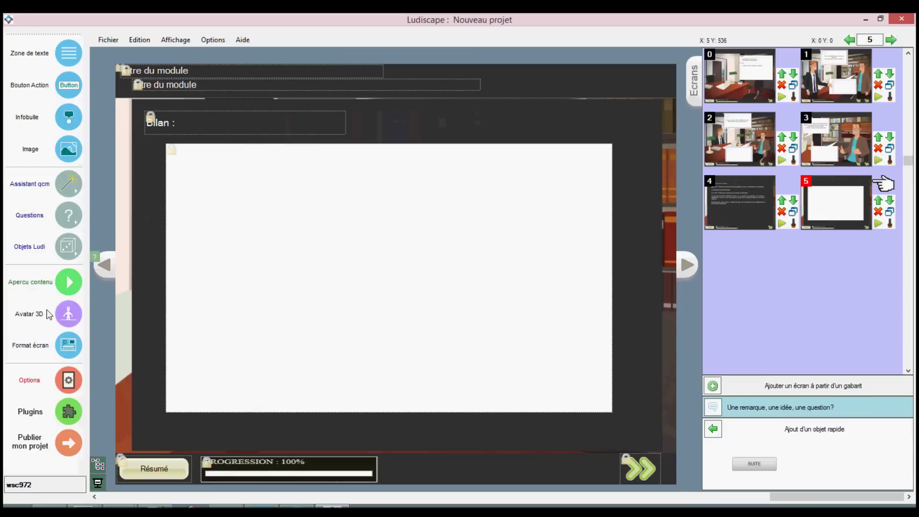
left_click(42, 253)
left_click(229, 256)
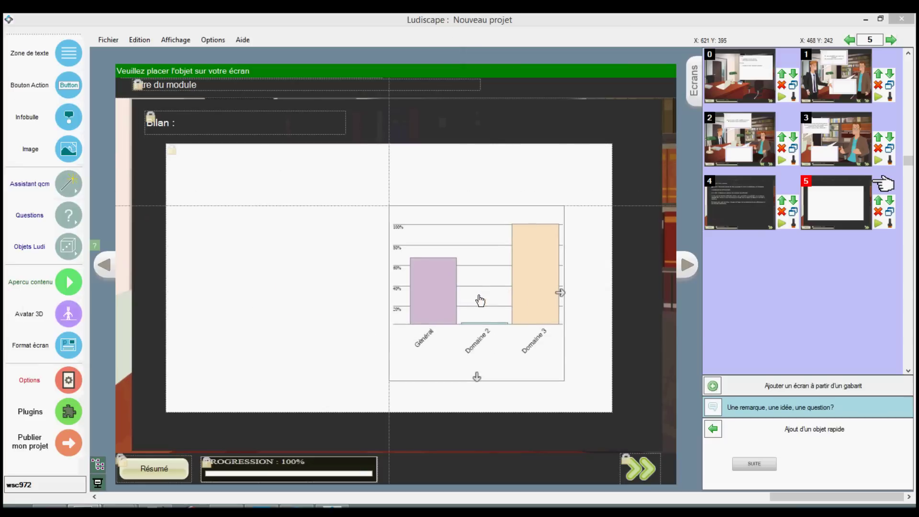
left_click(496, 289)
left_click_drag(496, 288, 498, 259)
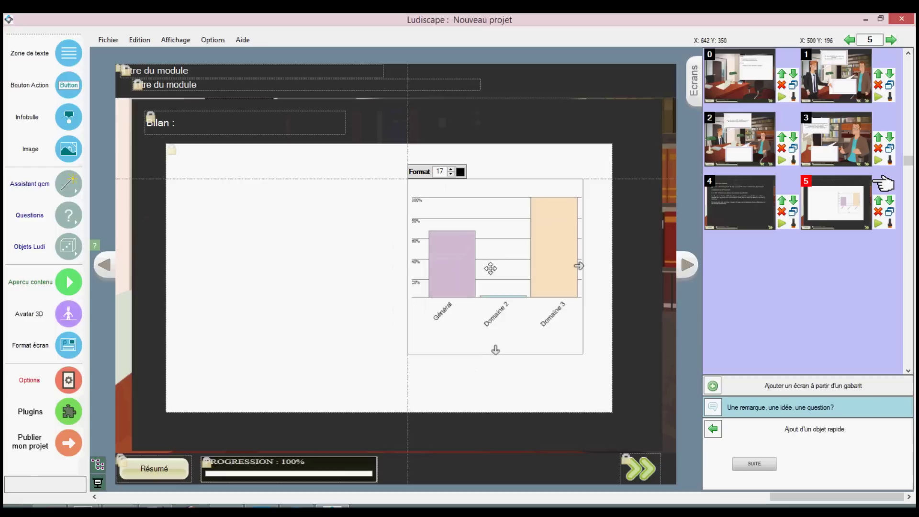
Step: Add the score object (mark over total) near the upper-left corner of the Bilan screen's white area and enlarge its width and height slightly
left_click(45, 256)
left_click(45, 257)
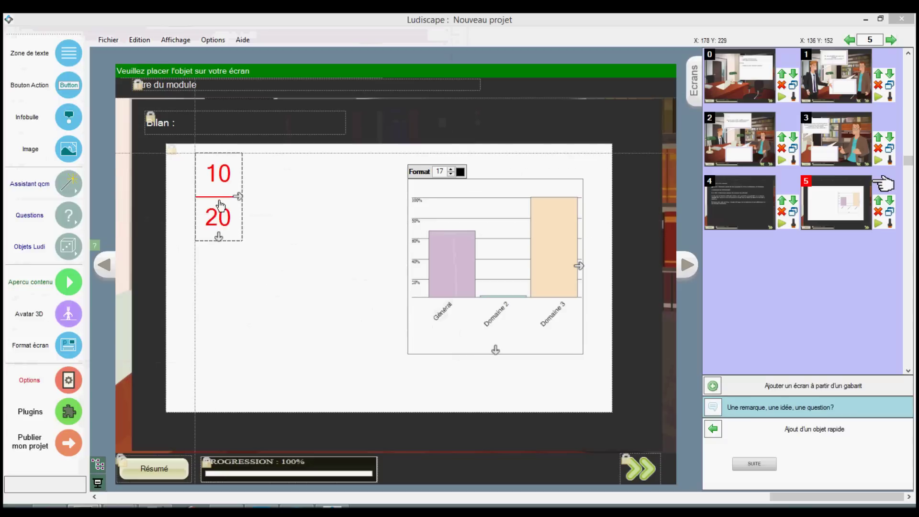
left_click(219, 220)
left_click_drag(242, 210, 259, 210)
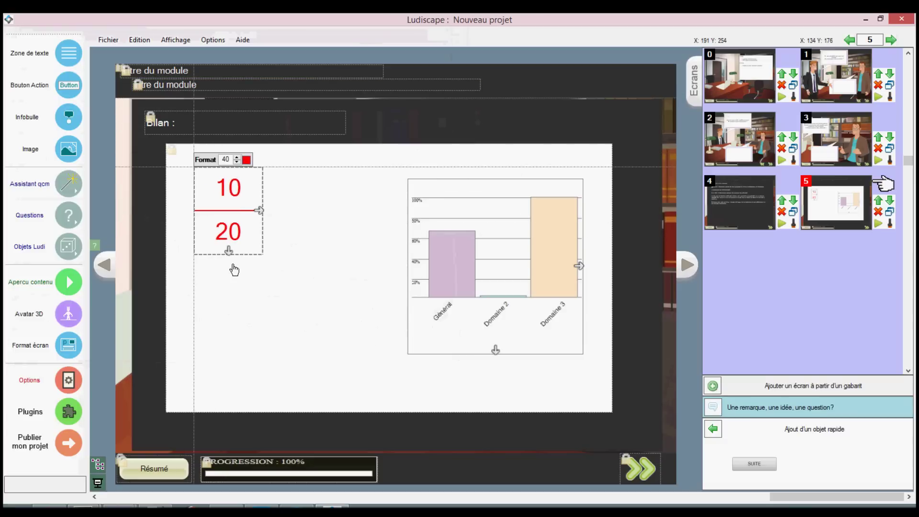
left_click_drag(227, 250, 229, 262)
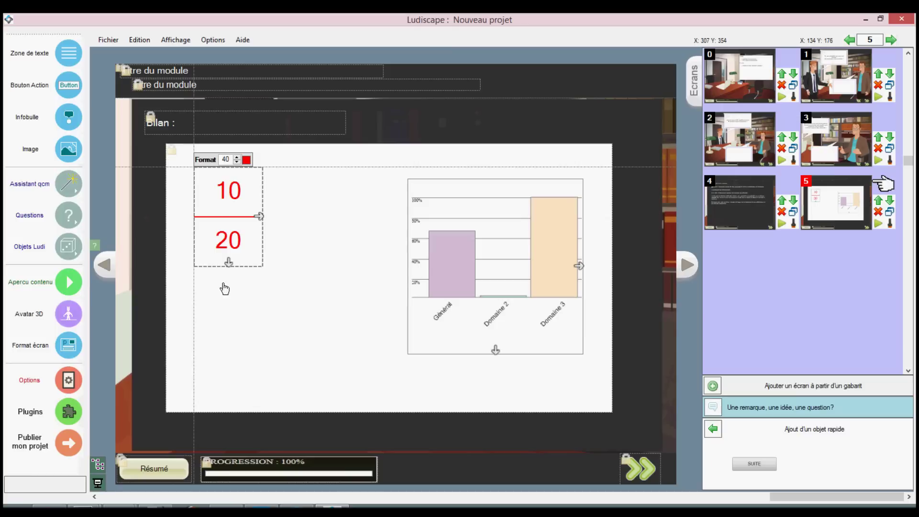
Step: Add the "Progress Valid" stamp with a required mark directly beneath the score object, and widen the score object to match the stamp
left_click(43, 256)
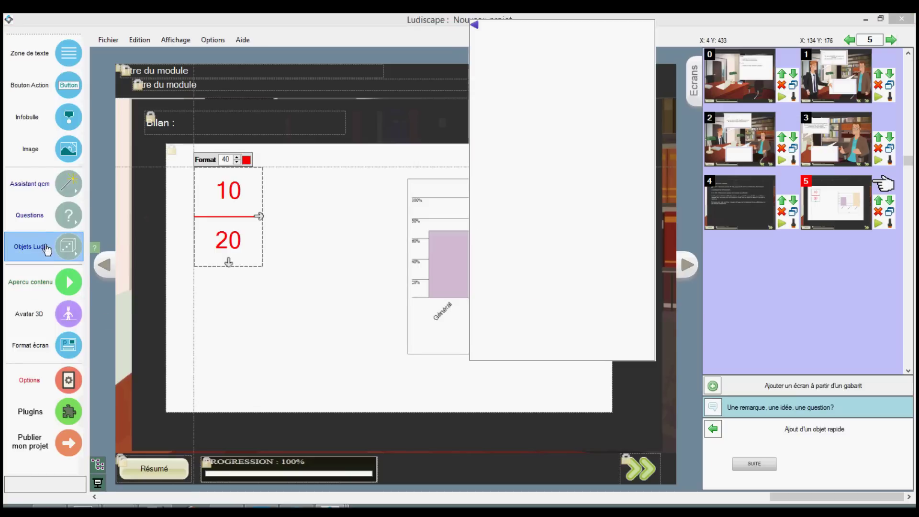
double_click(167, 246)
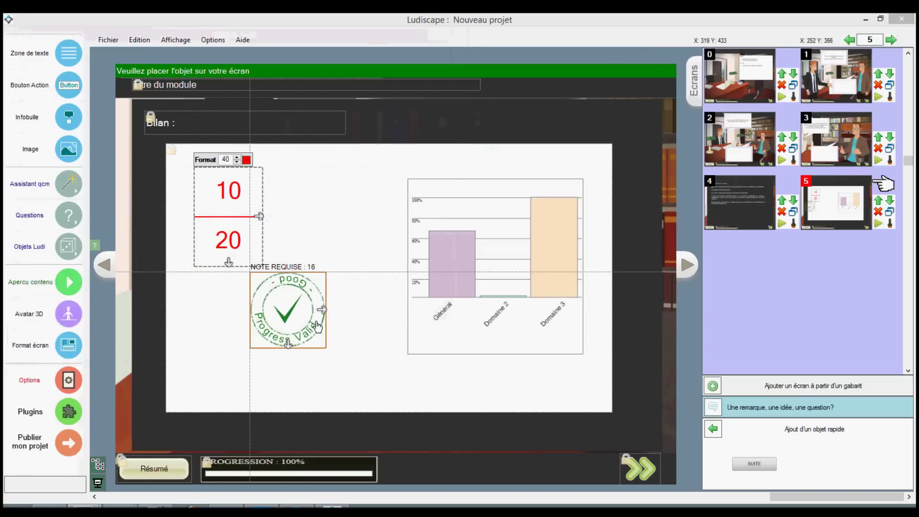
left_click(328, 326)
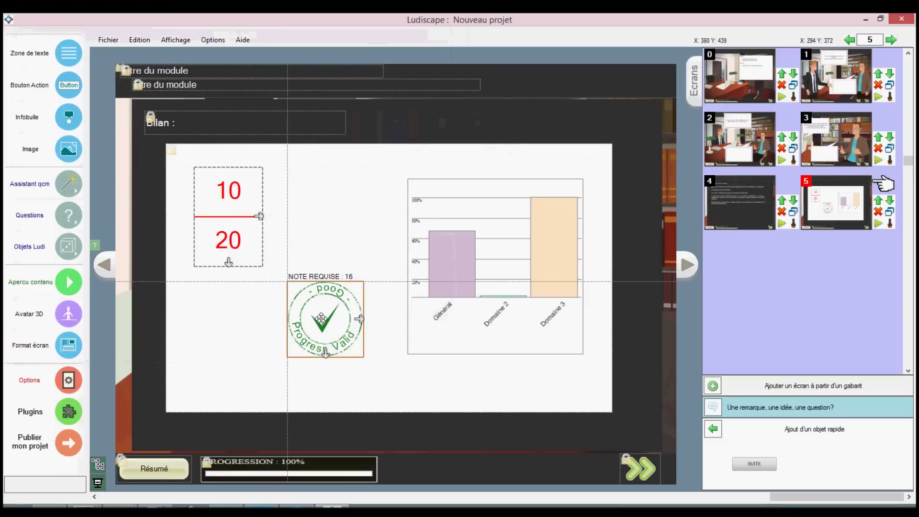
left_click_drag(323, 320, 322, 318)
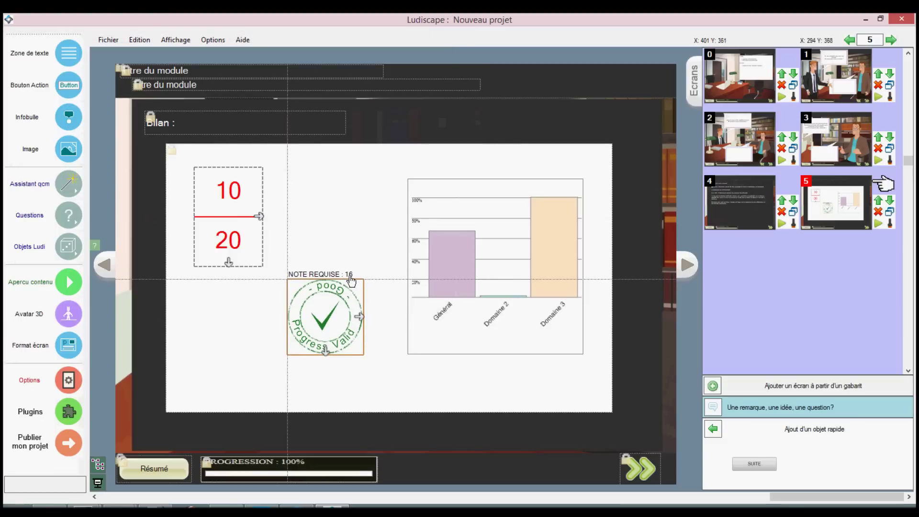
left_click_drag(309, 310, 227, 309)
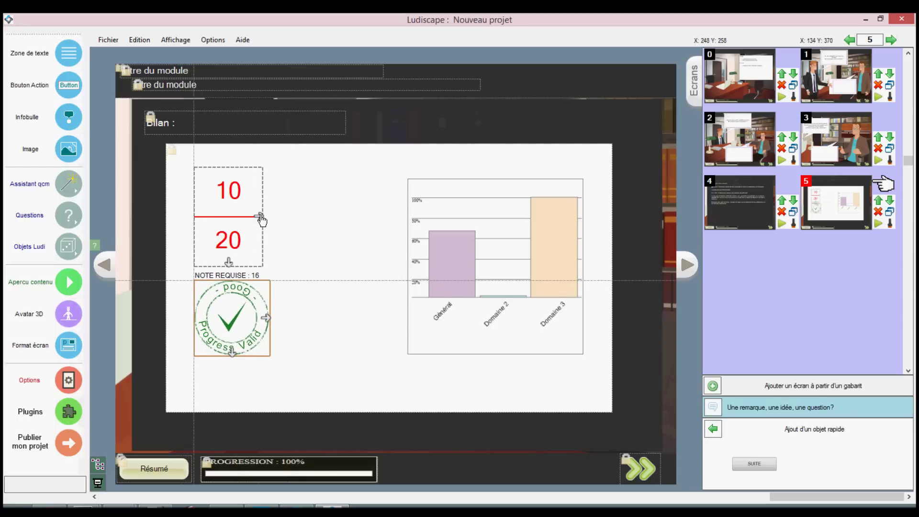
left_click_drag(259, 220, 249, 216)
left_click_drag(253, 216, 270, 216)
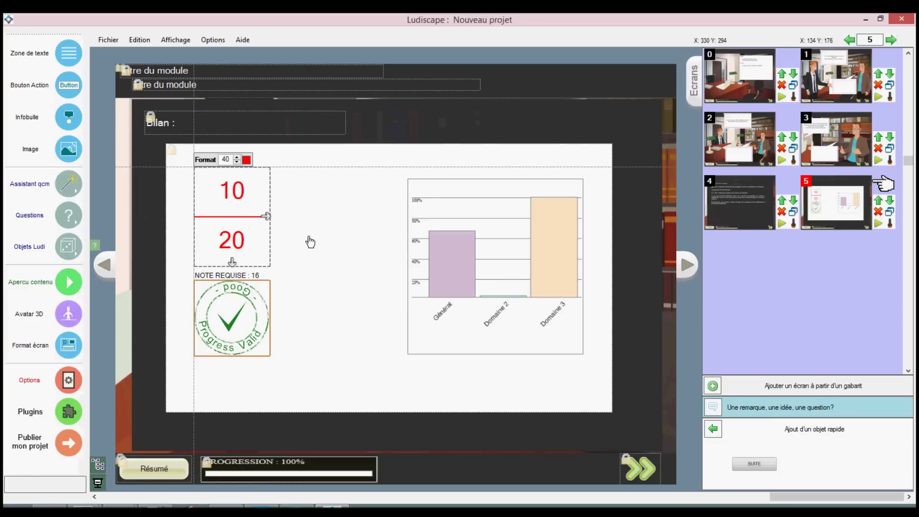